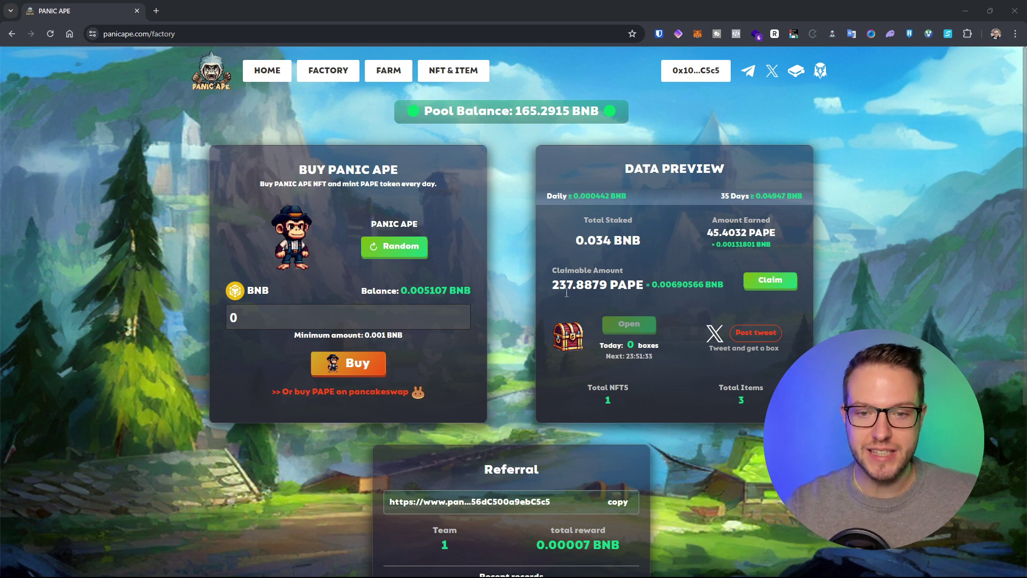
# Step: Open the PAPE exchange on PancakeSwap and enter 1 PAPE as the amount to receive
pyautogui.scroll(-4, 490, 341)
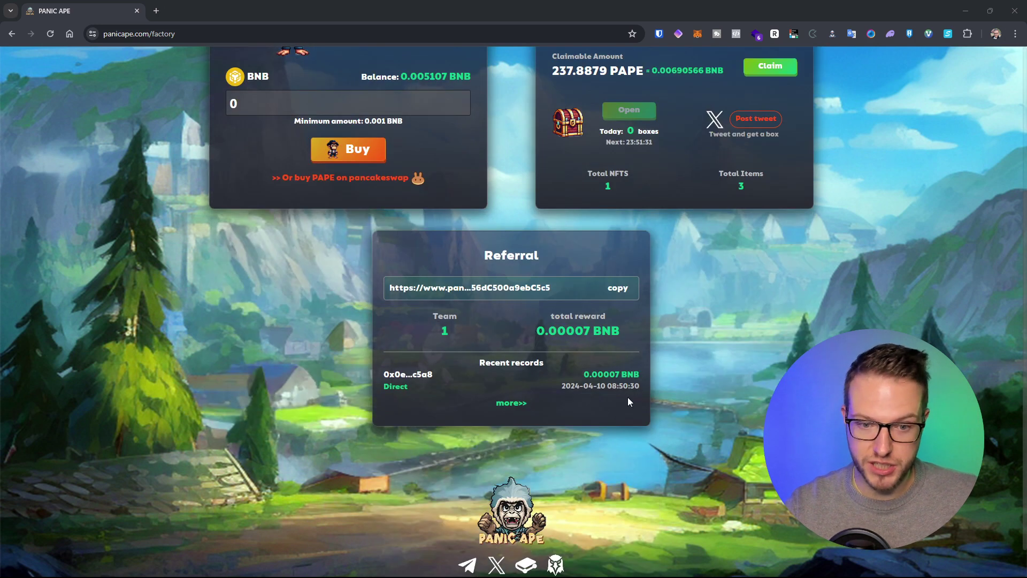
pyautogui.scroll(4, 628, 396)
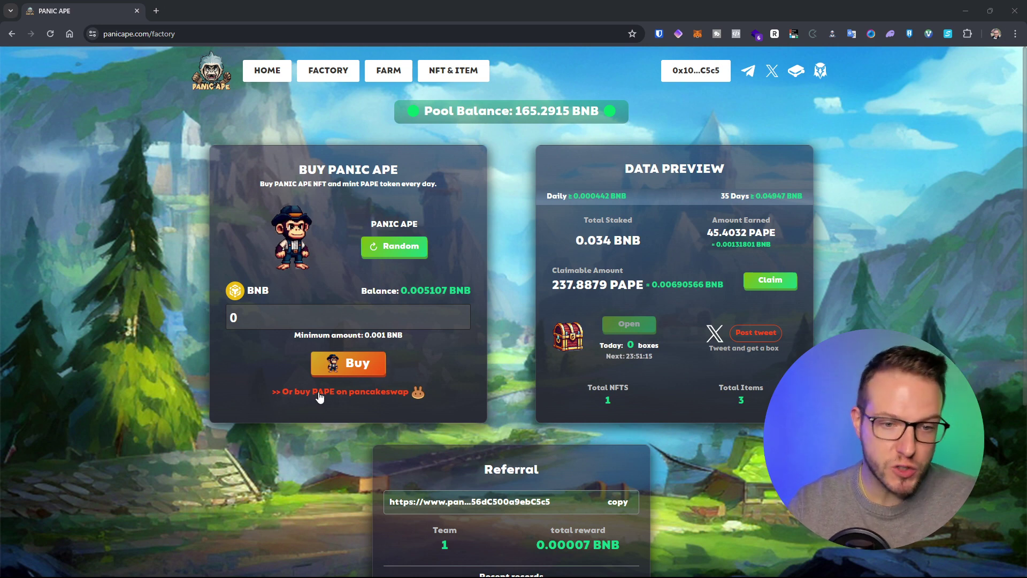
pyautogui.click(341, 391)
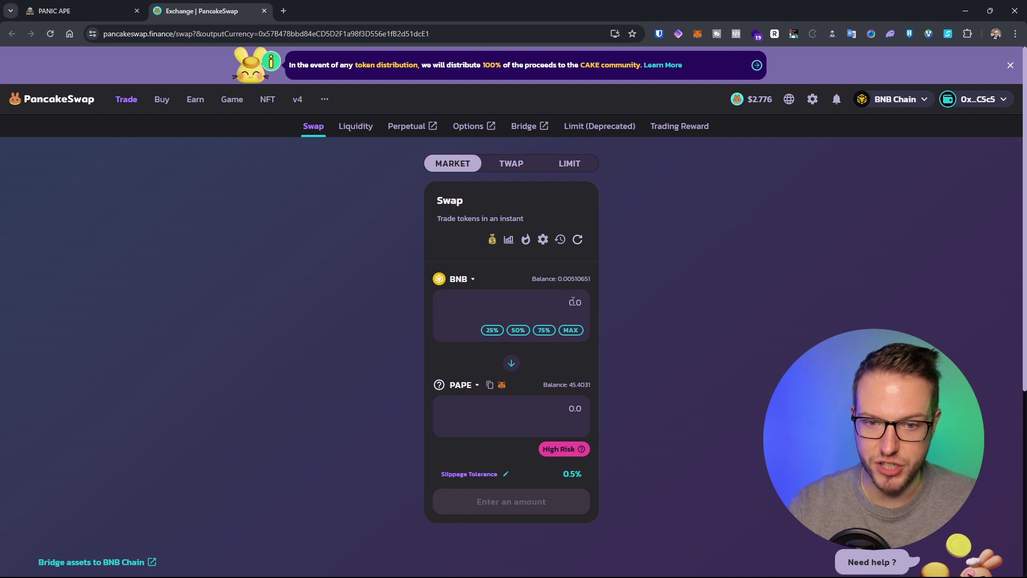
pyautogui.click(583, 413)
pyautogui.write('1')
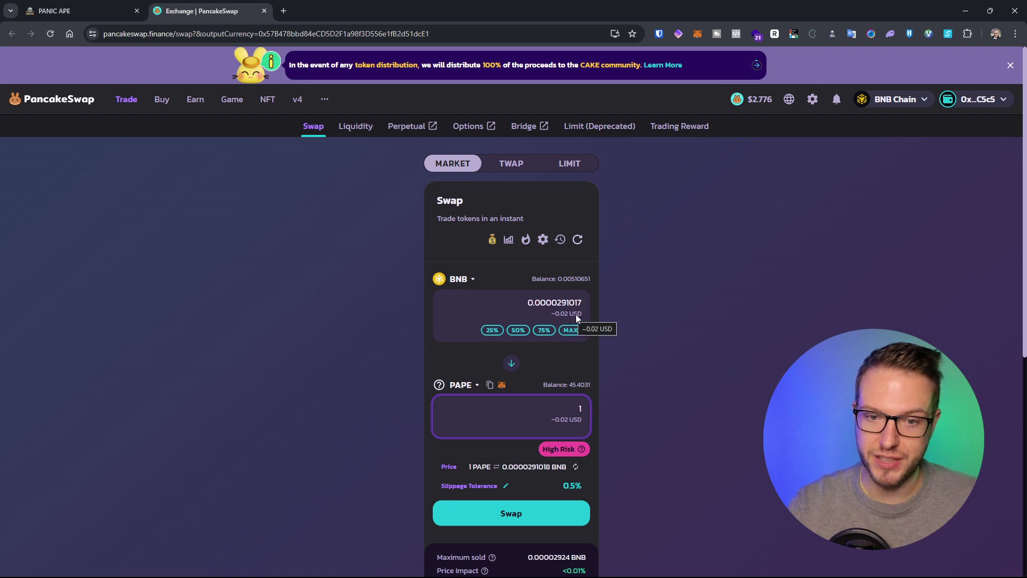
# Step: Reverse the swap to sell the full 45.4032 PAPE balance for BNB, then return to Panic Ape
pyautogui.click(511, 363)
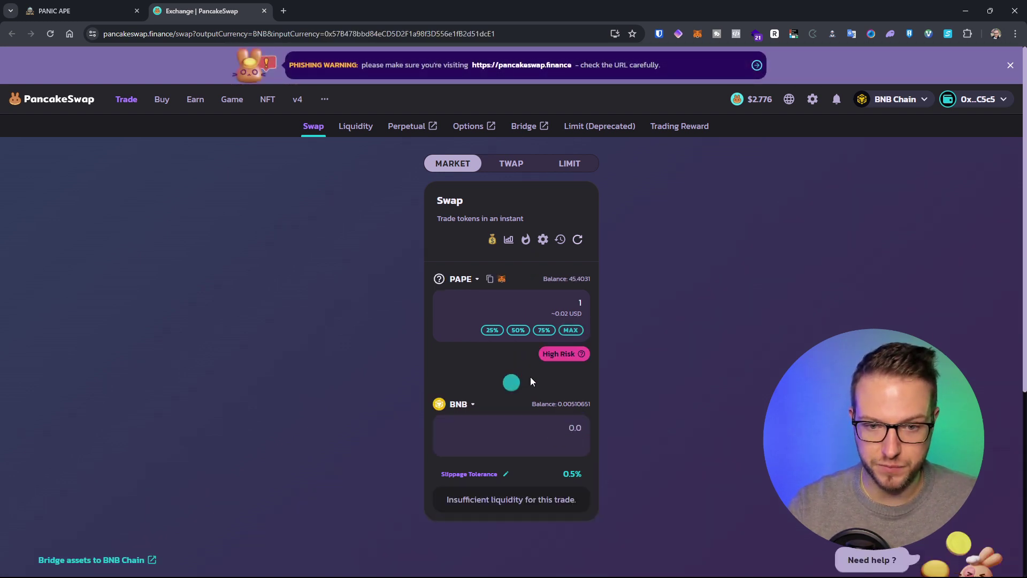
pyautogui.click(570, 330)
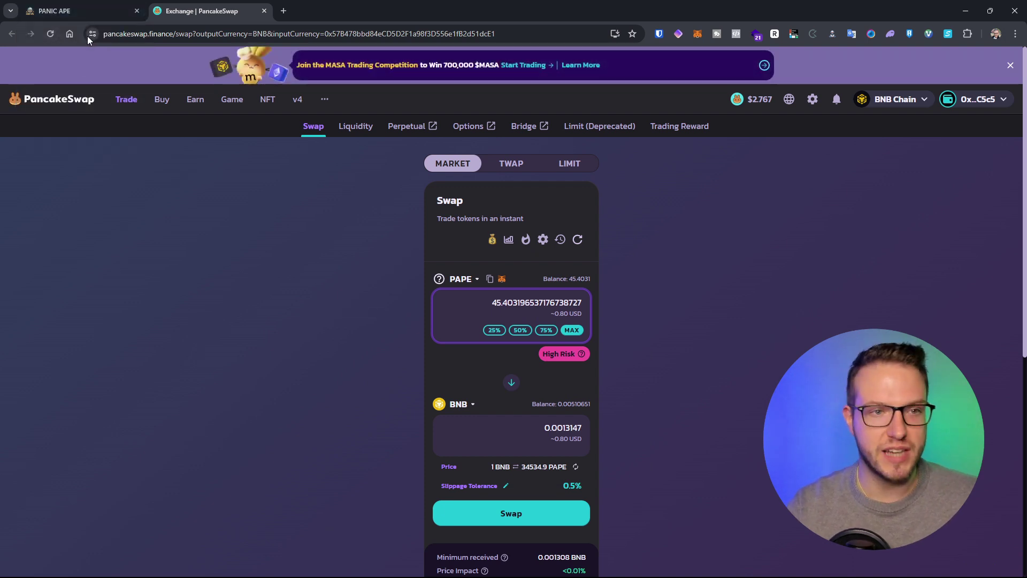
pyautogui.click(86, 11)
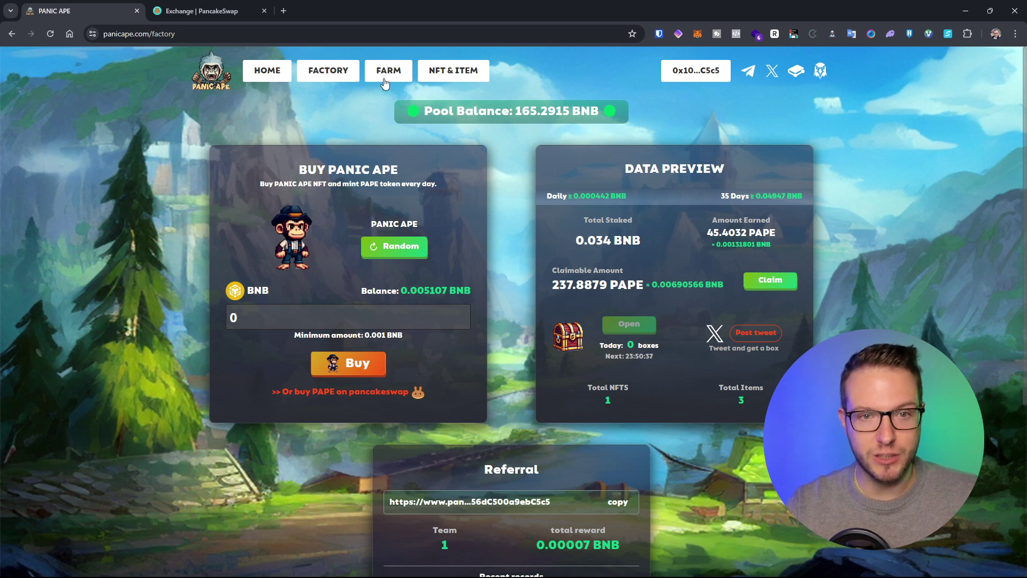
pyautogui.click(456, 77)
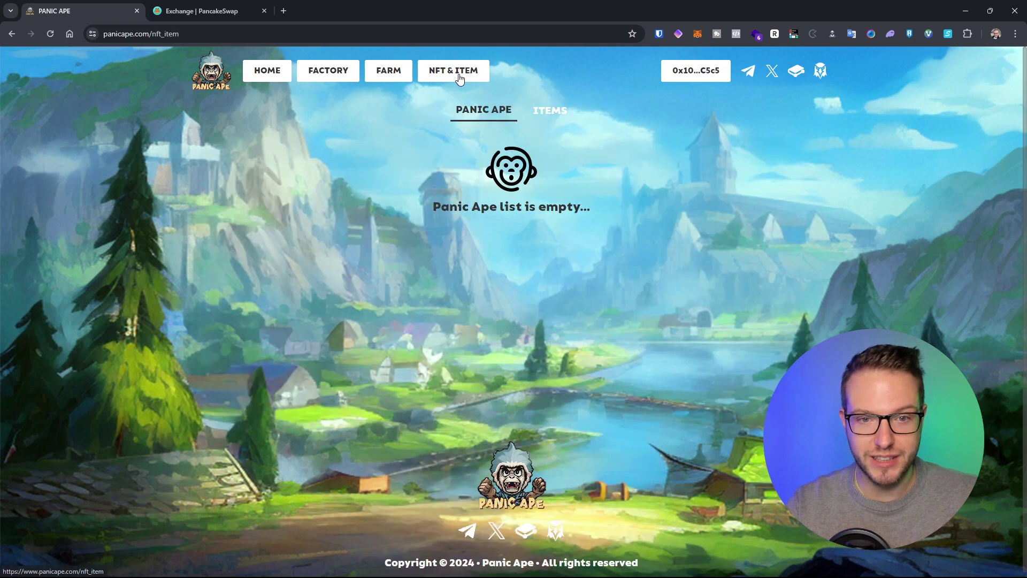
pyautogui.click(557, 114)
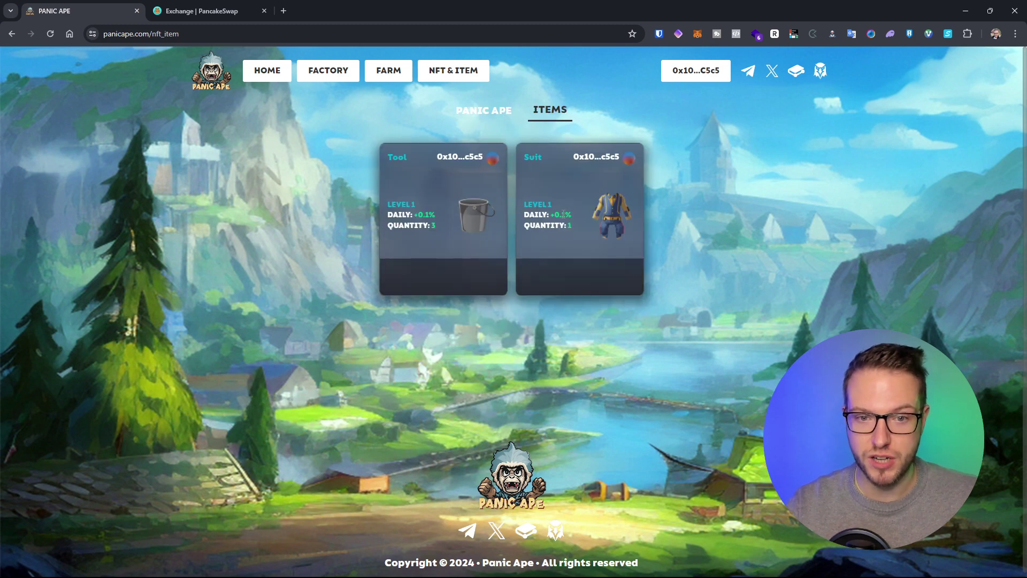
pyautogui.moveTo(561, 215); pyautogui.dragTo(557, 216)
pyautogui.click(475, 112)
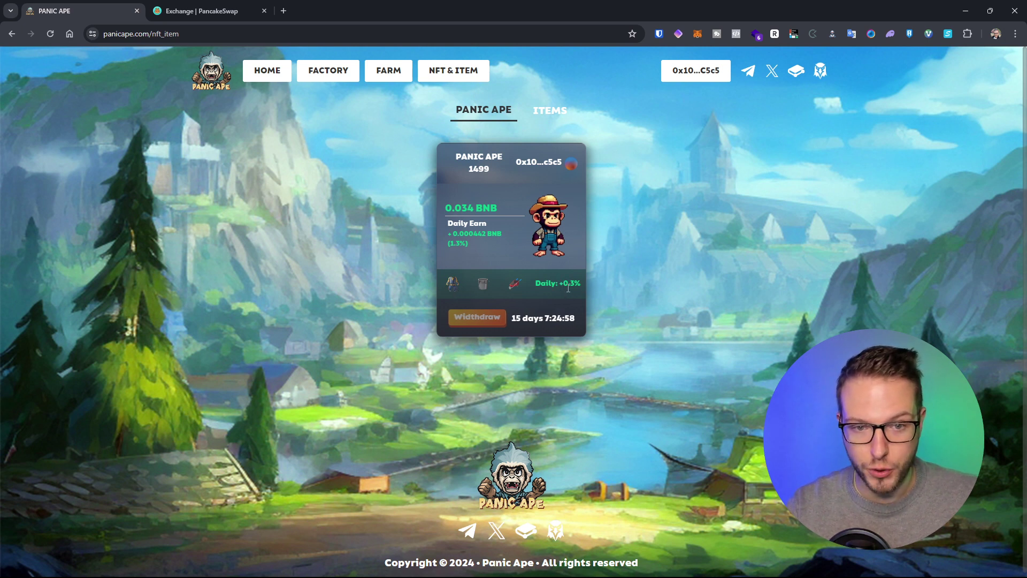
pyautogui.moveTo(469, 245); pyautogui.dragTo(449, 244)
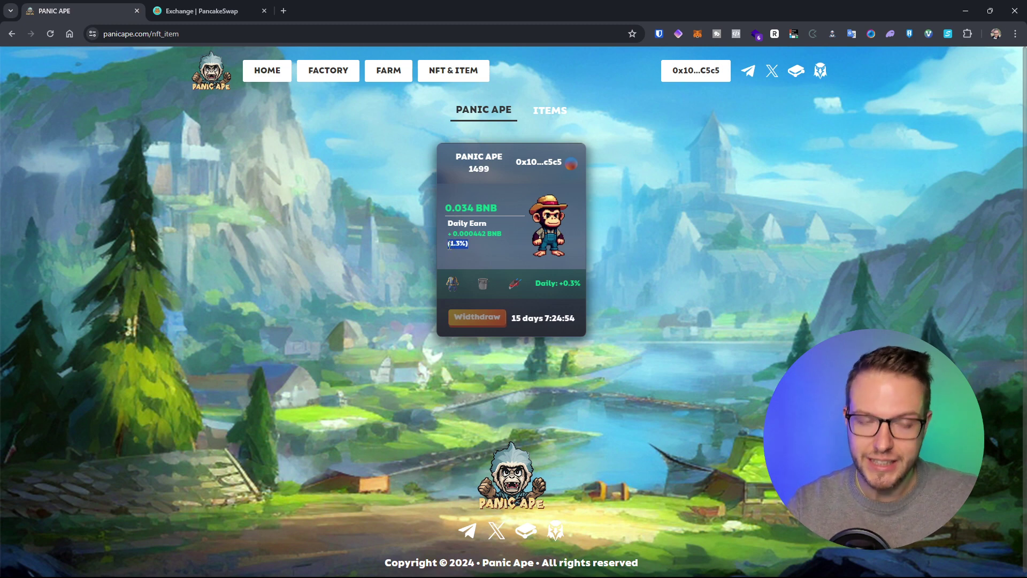
pyautogui.click(551, 111)
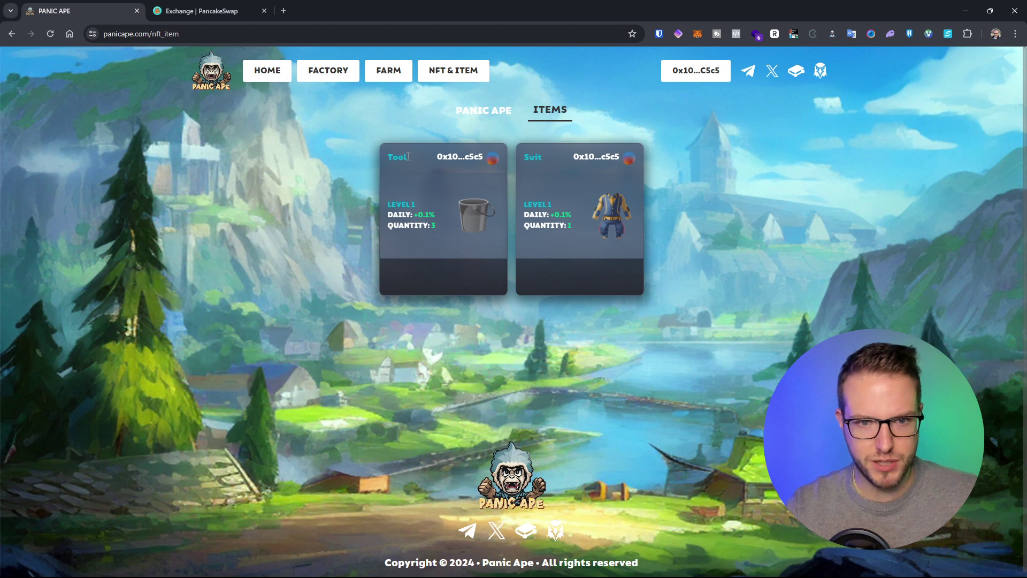
pyautogui.click(483, 113)
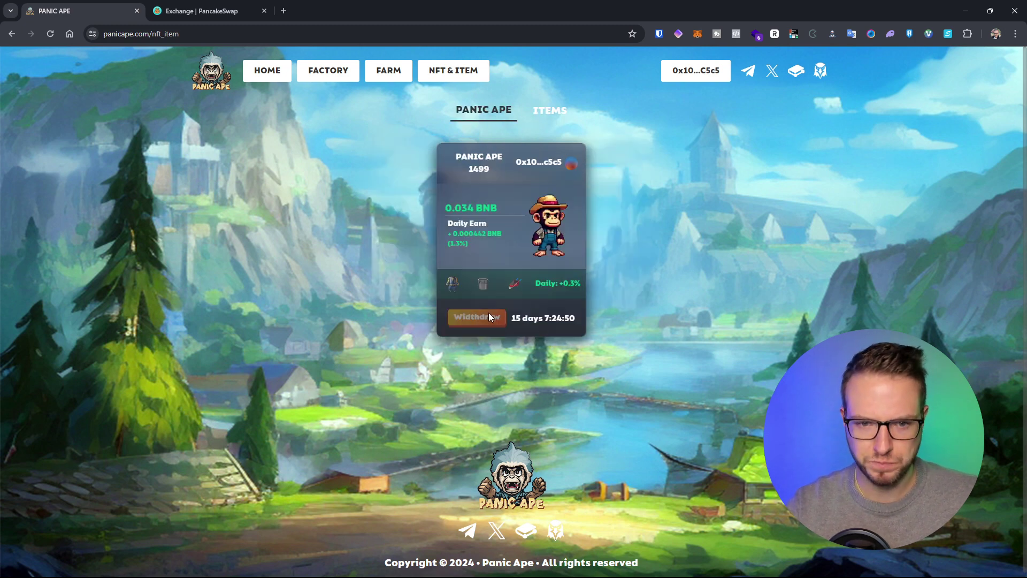
pyautogui.click(483, 284)
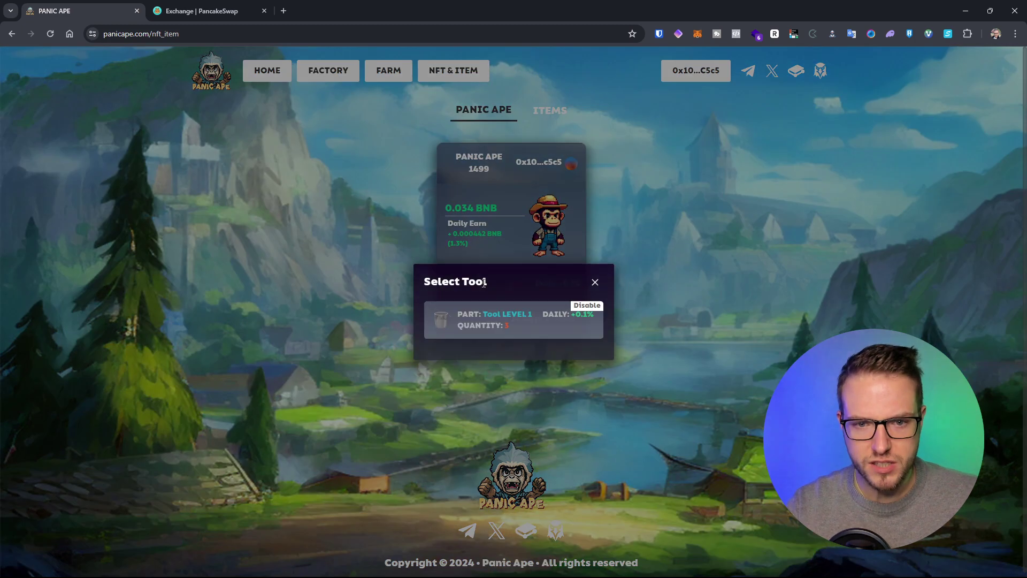
pyautogui.click(595, 283)
pyautogui.click(516, 282)
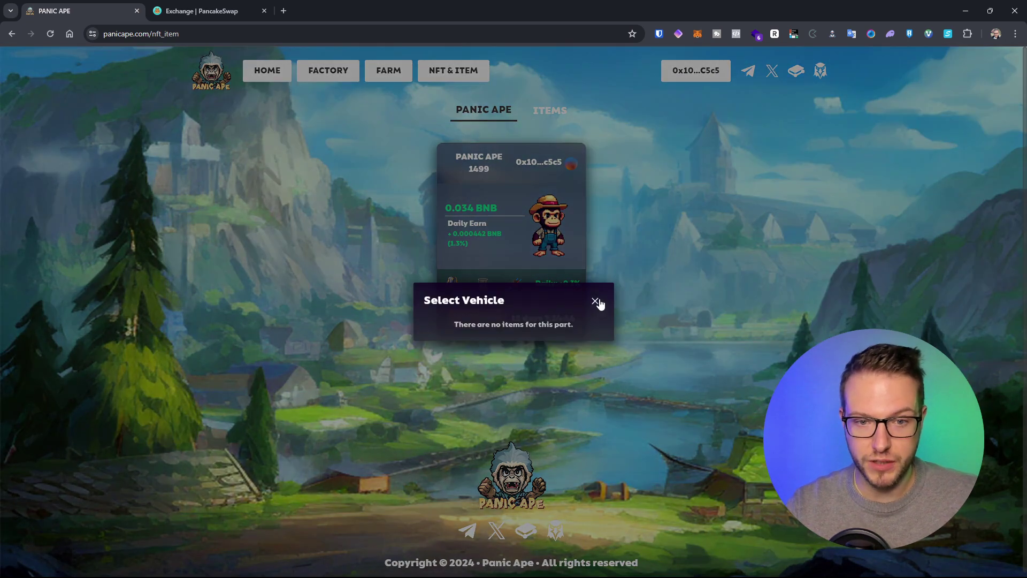
pyautogui.click(595, 301)
pyautogui.click(452, 282)
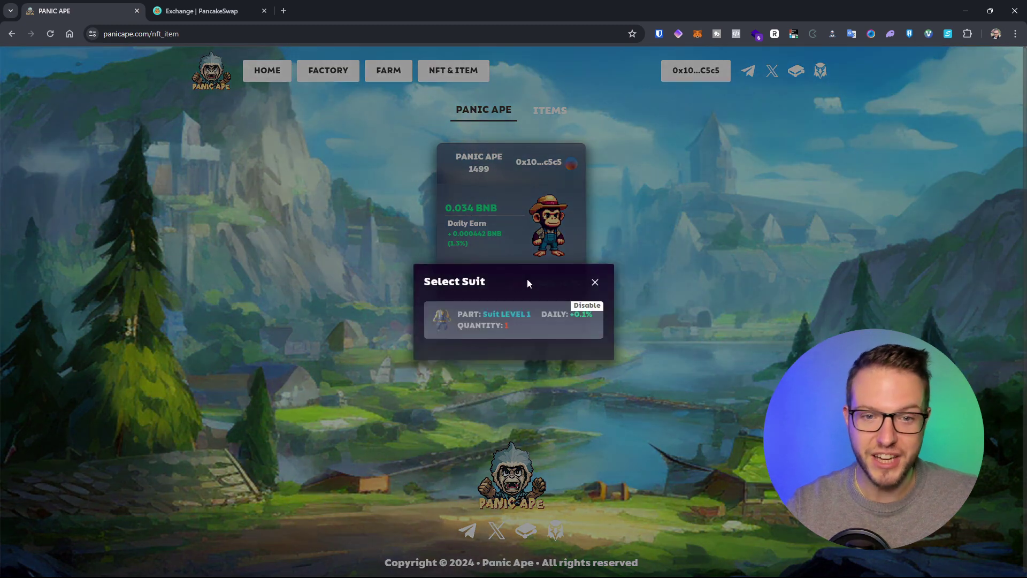
pyautogui.click(595, 284)
pyautogui.click(547, 112)
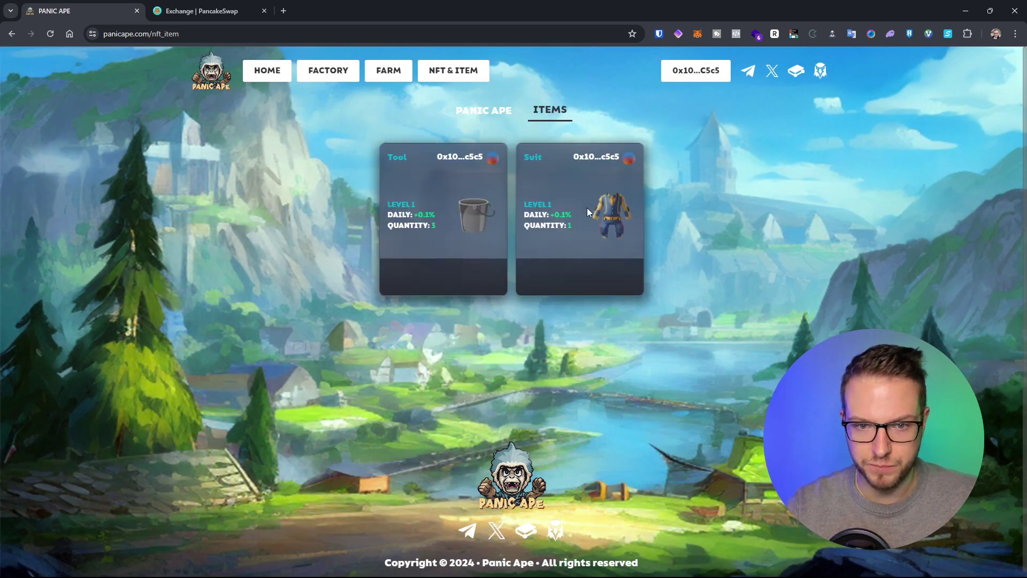
pyautogui.click(488, 111)
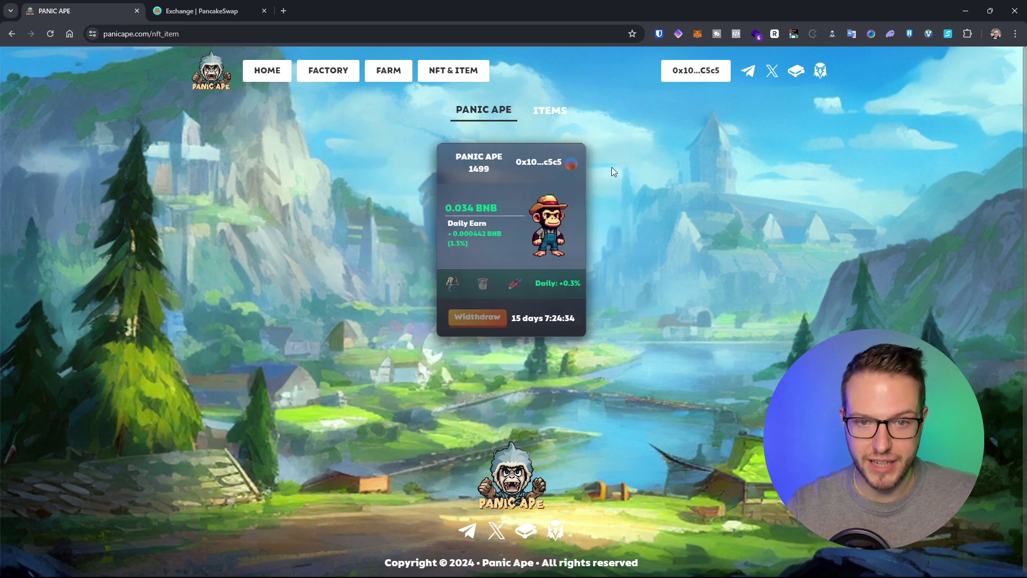
pyautogui.click(344, 81)
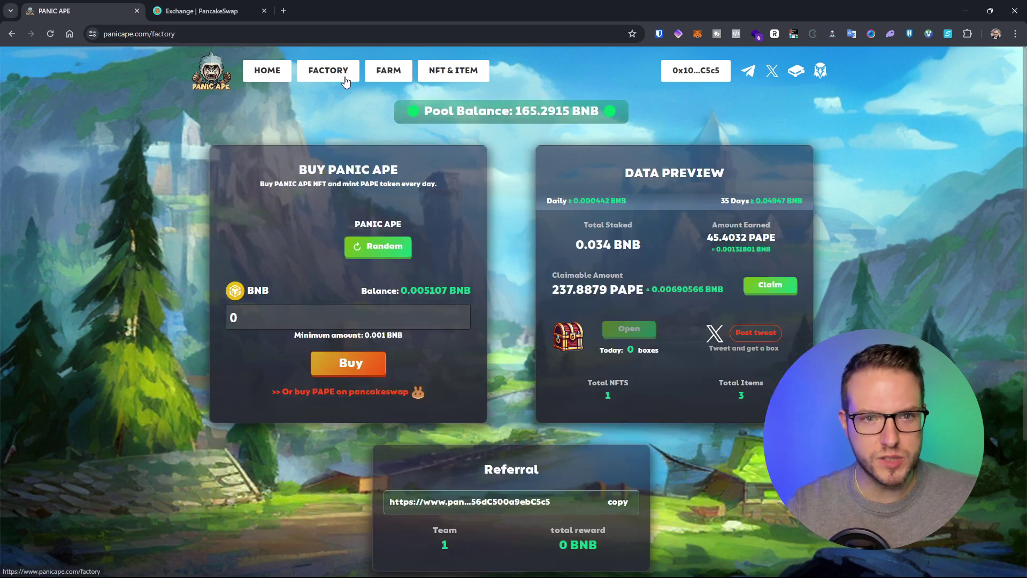
pyautogui.click(258, 75)
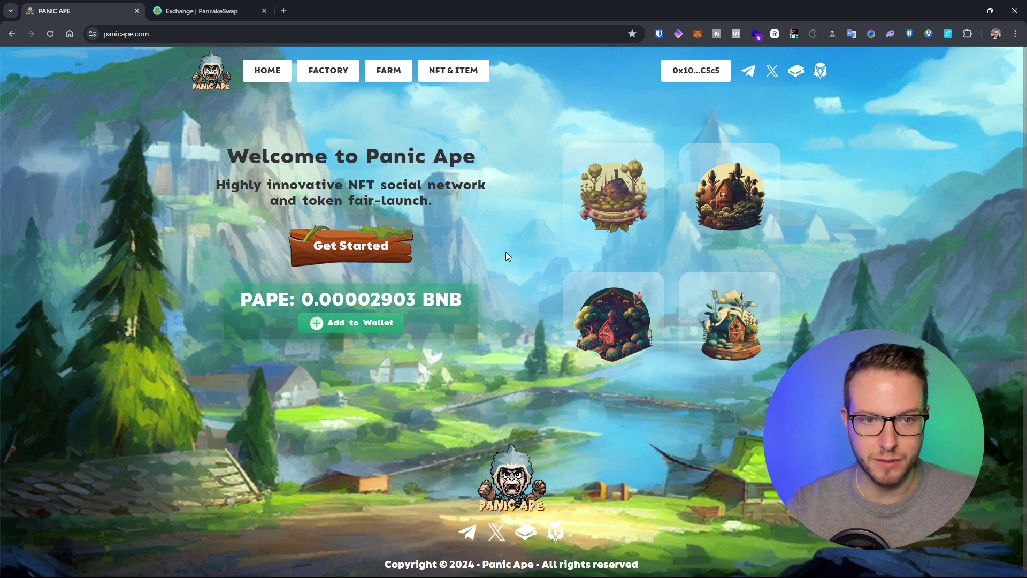
pyautogui.click(382, 77)
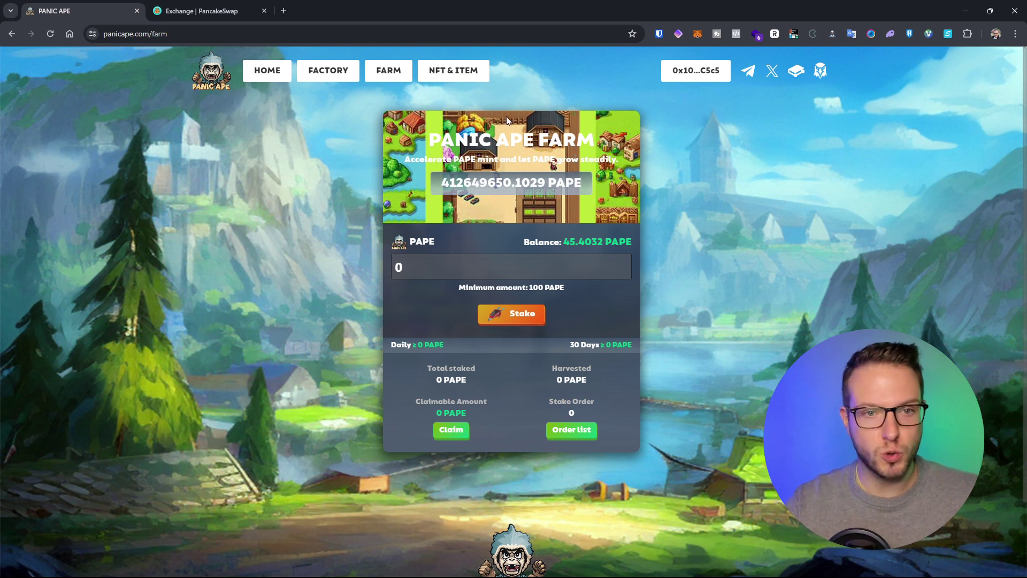
pyautogui.click(261, 70)
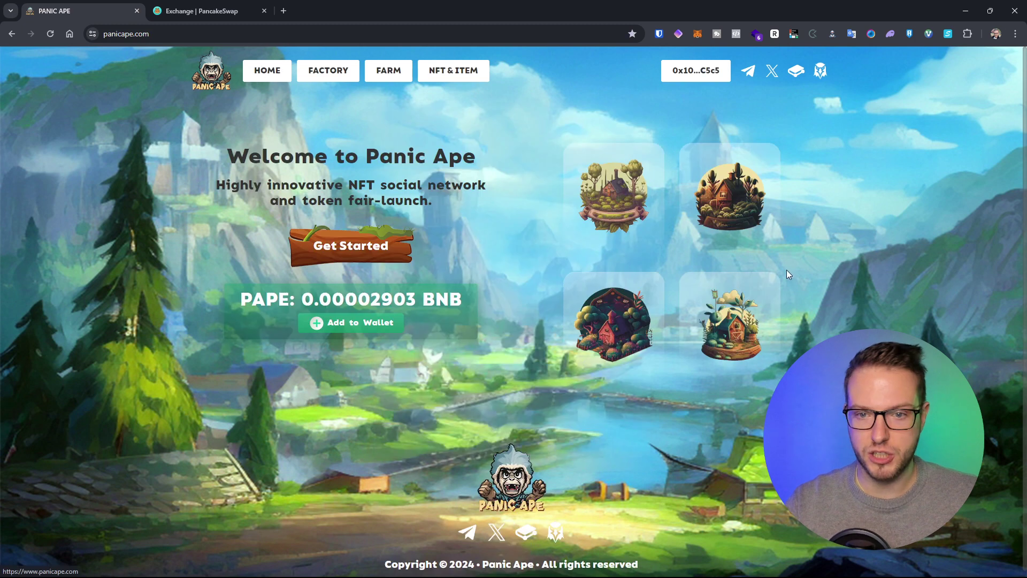
pyautogui.click(325, 75)
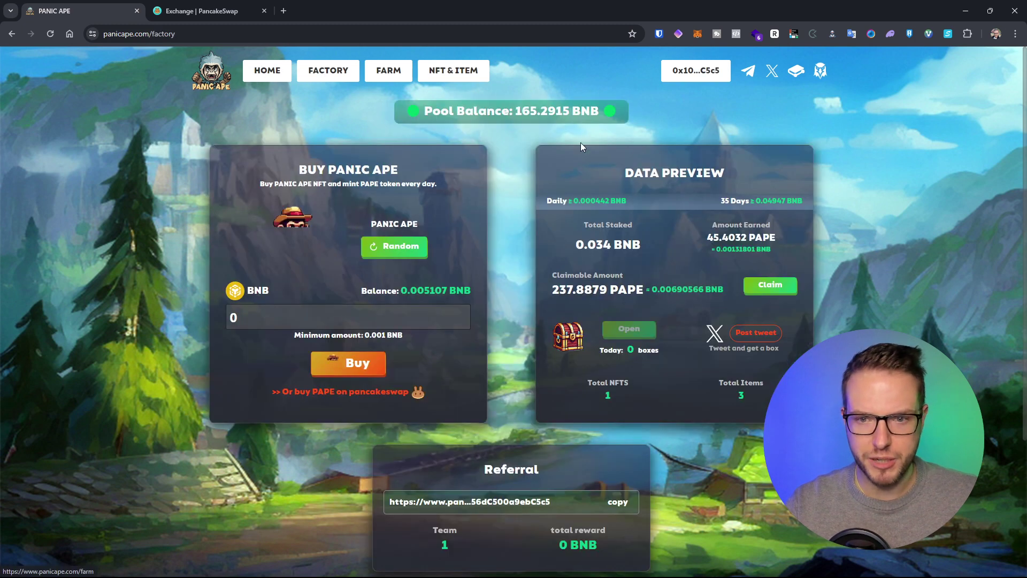
# Step: Claim the 237.8879 PAPE reward, confirm it in the wallet, and go to the Farm page
pyautogui.click(773, 282)
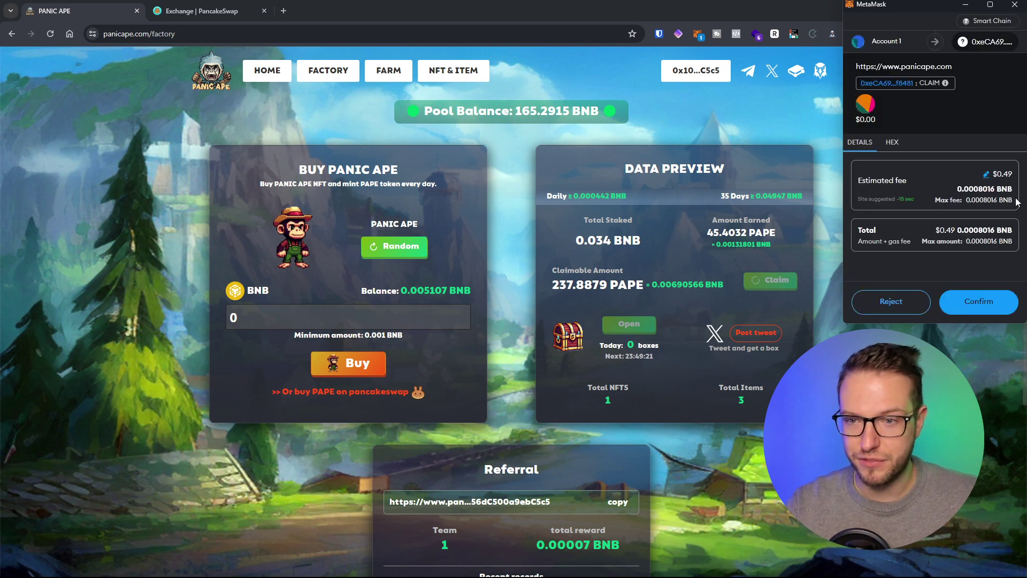
pyautogui.click(979, 302)
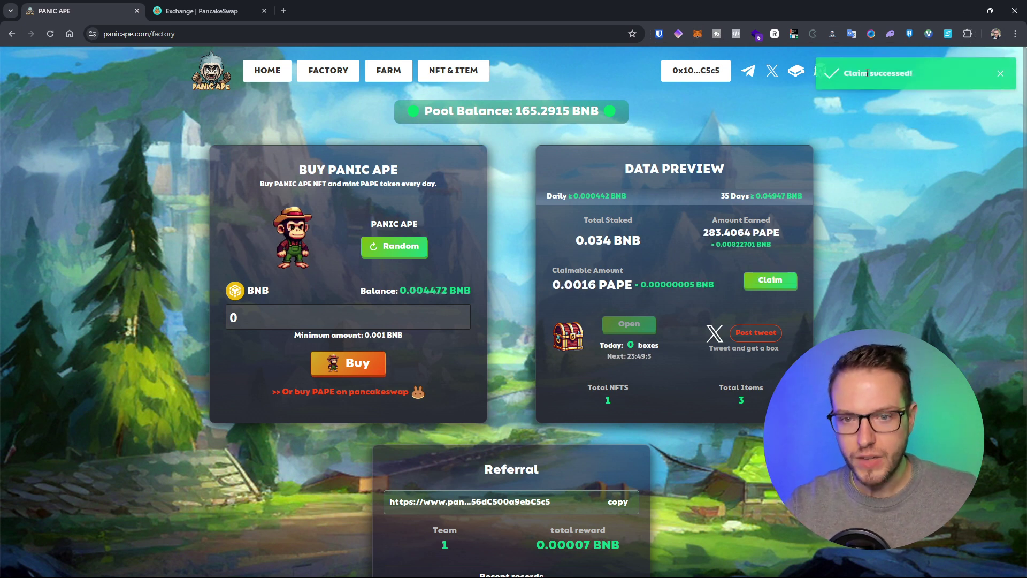
pyautogui.click(388, 77)
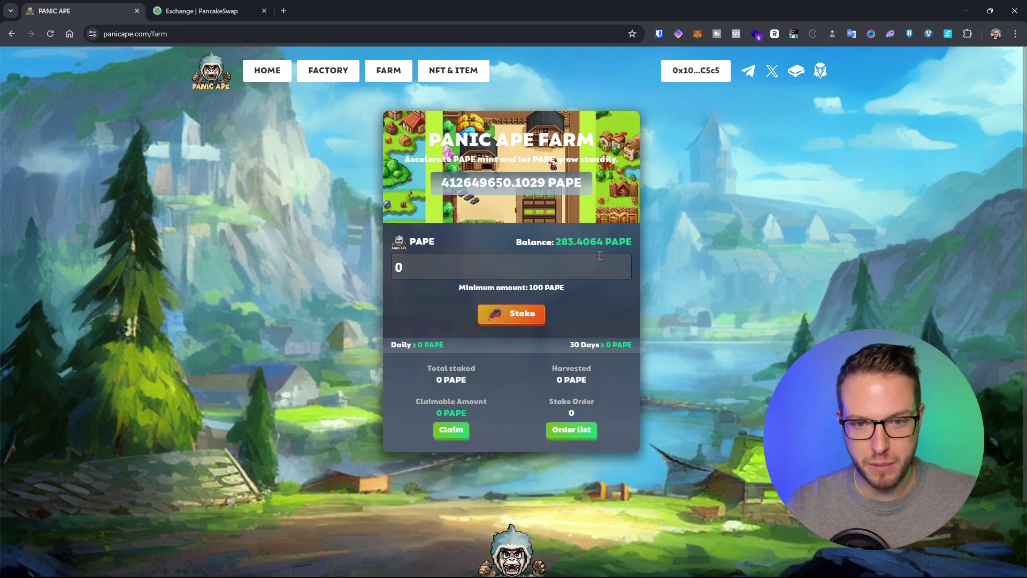
# Step: Enter 283 as the stake amount and approve a PAPE spending cap of the full 283.4064 balance
pyautogui.press('Tab')
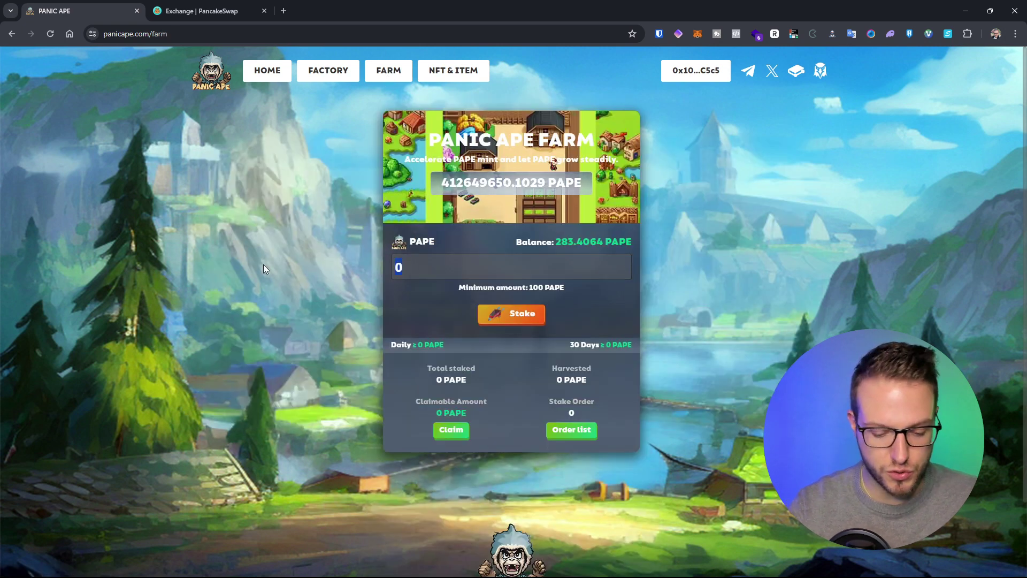
pyautogui.write('283')
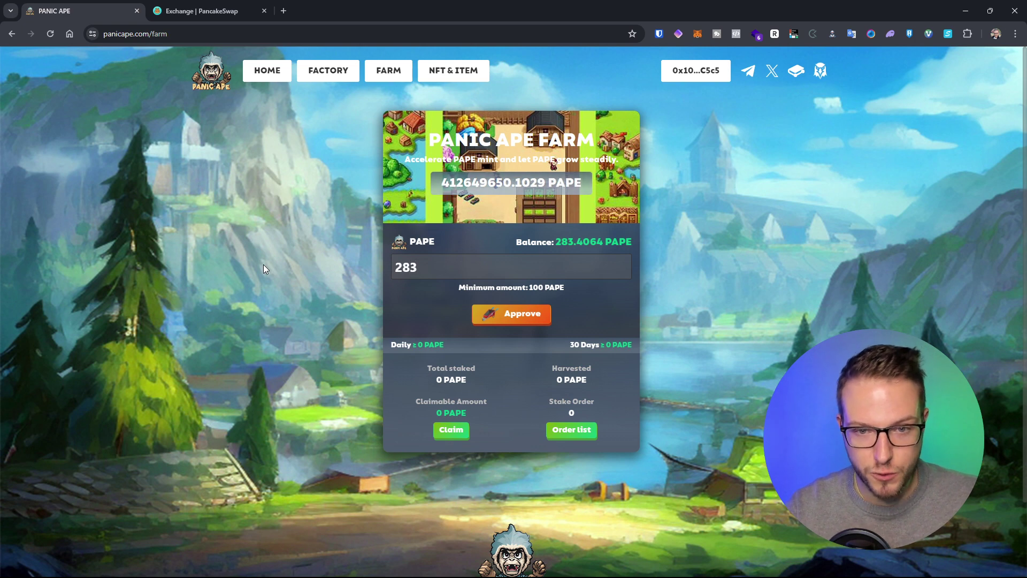
pyautogui.click(520, 324)
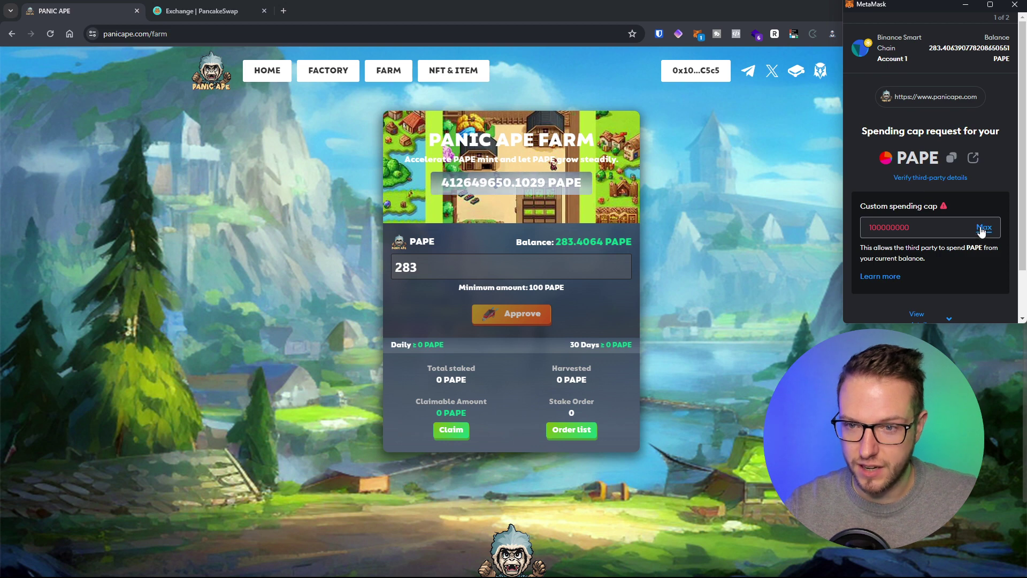
pyautogui.scroll(-1, 958, 224)
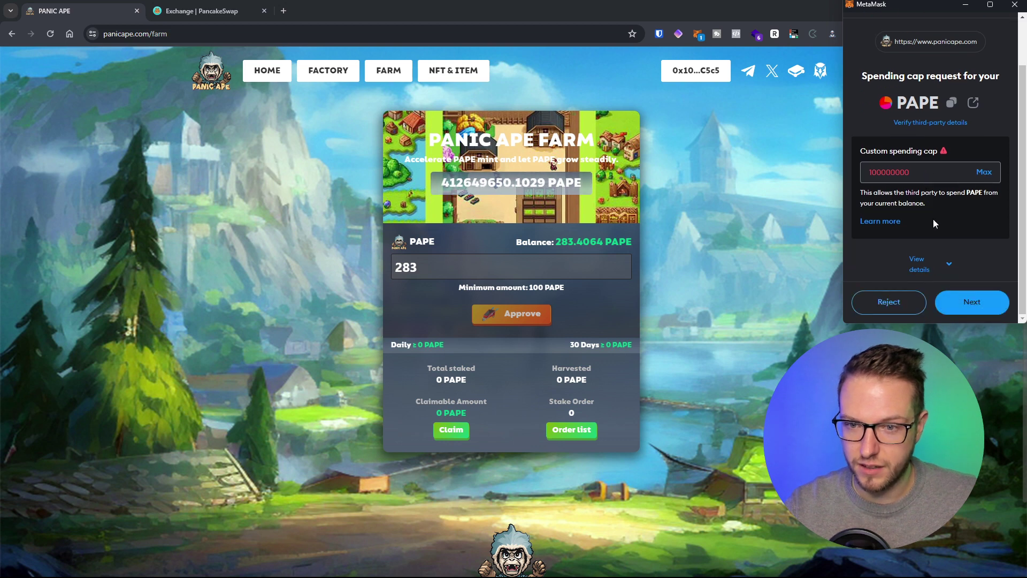
pyautogui.click(990, 173)
pyautogui.scroll(-1, 966, 205)
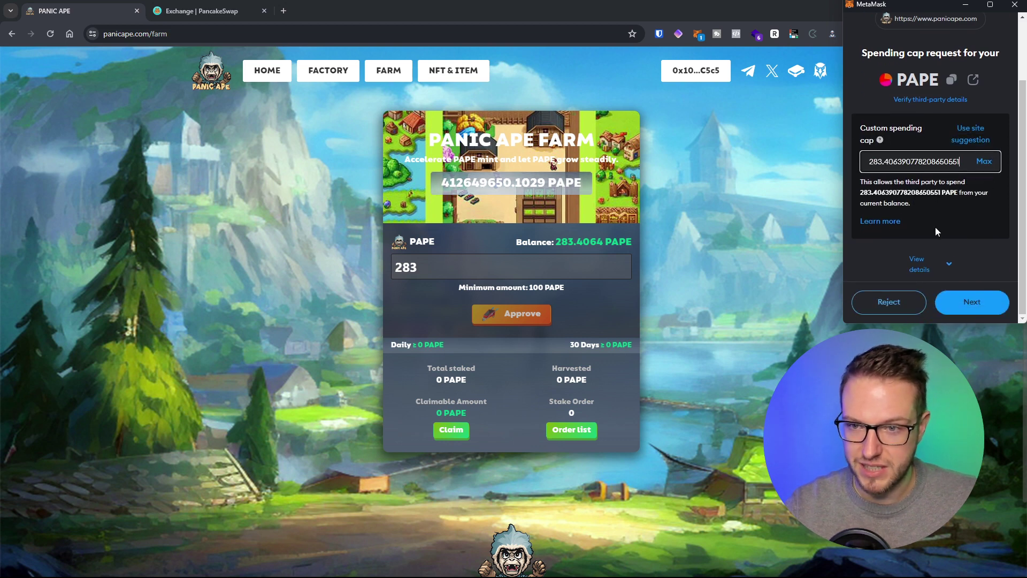
pyautogui.click(956, 301)
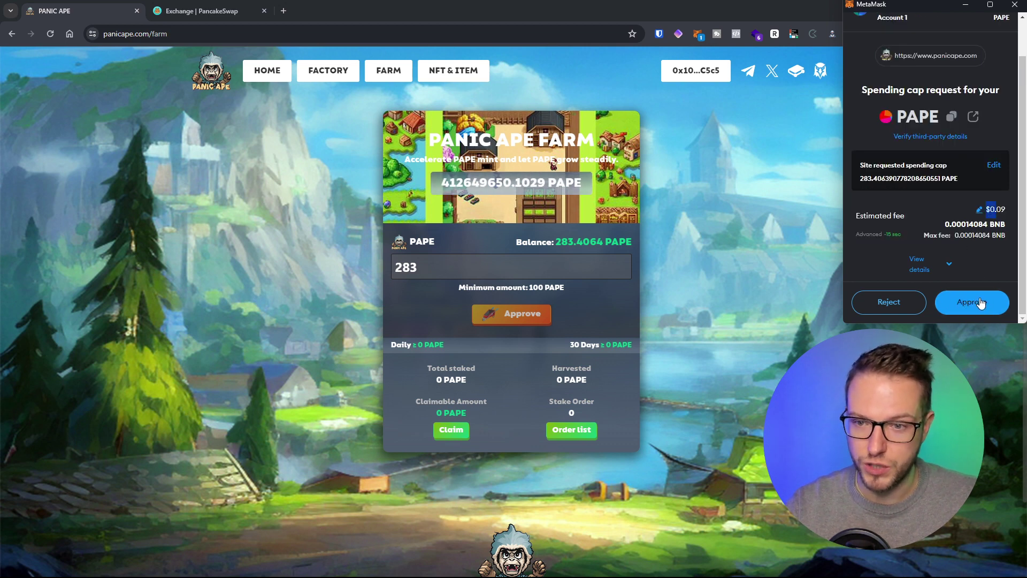
pyautogui.click(981, 303)
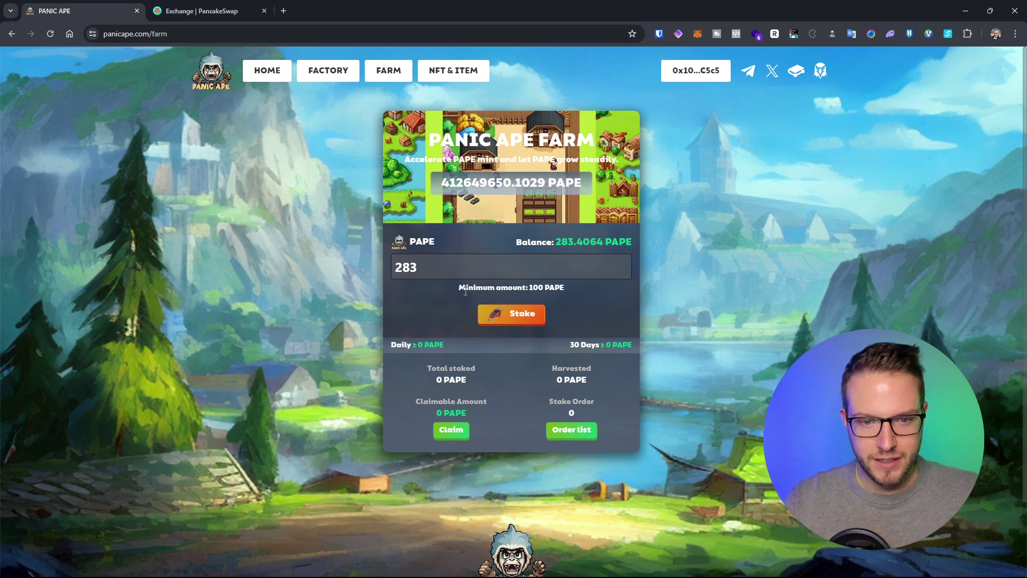
# Step: Check that the PAPE approval shows in wallet activity, then reload the farm page
pyautogui.click(698, 35)
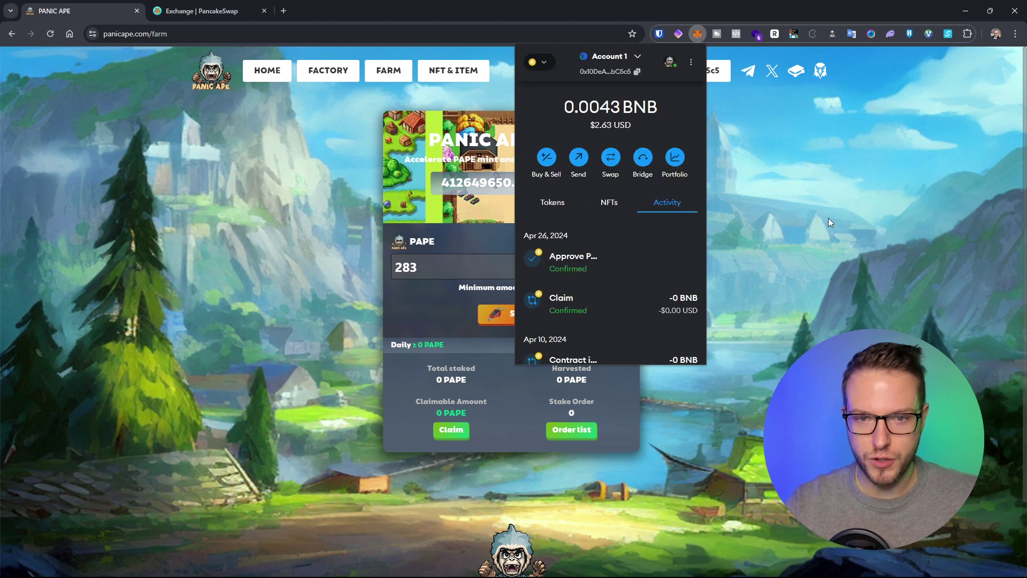
pyautogui.click(460, 117)
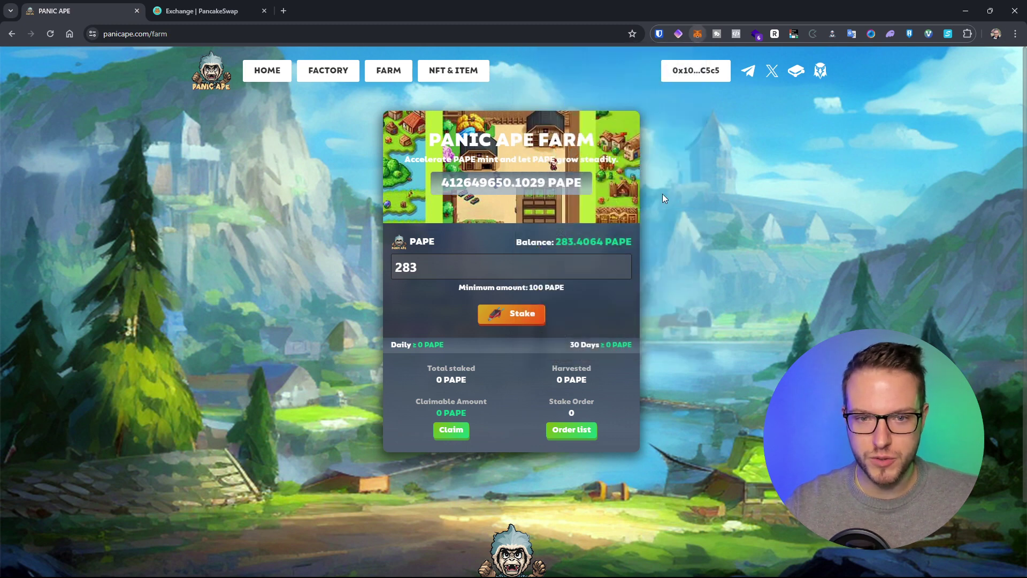
pyautogui.click(51, 35)
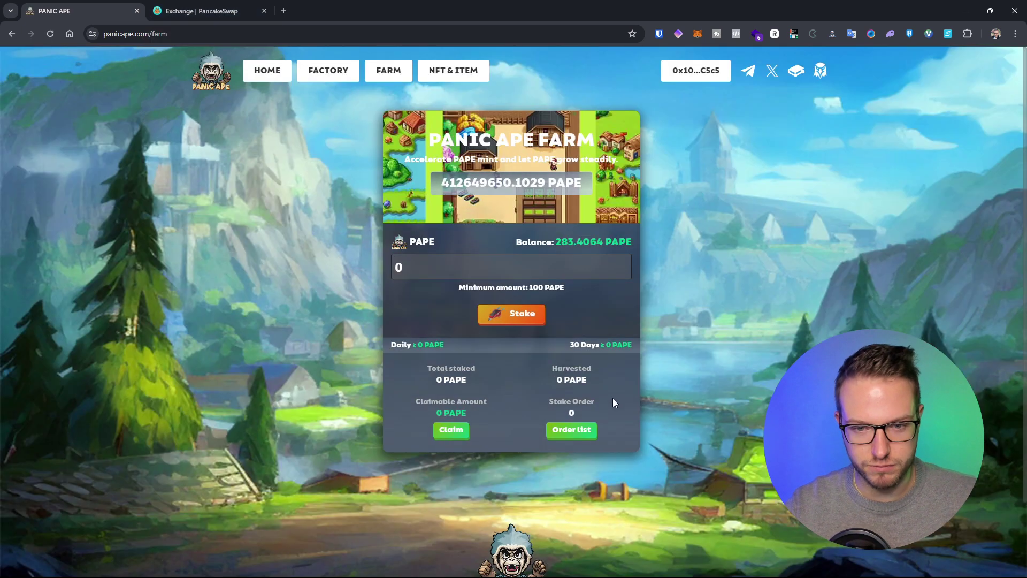
# Step: Browse Factory, Farm and NFT & Item, highlight NFT 1499, then open the PAPE/WBNB DEX Screener chart
pyautogui.click(267, 75)
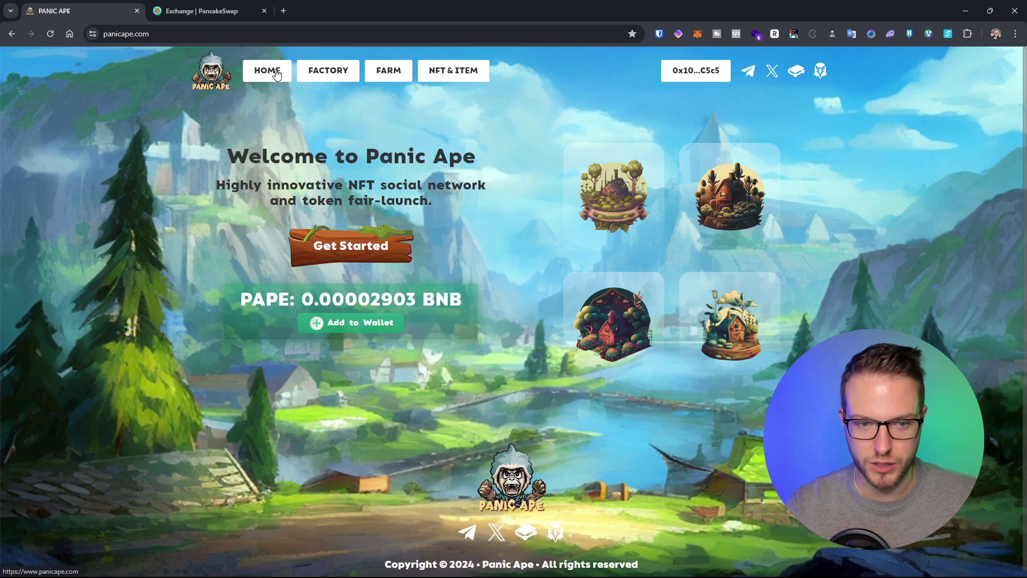
pyautogui.click(352, 79)
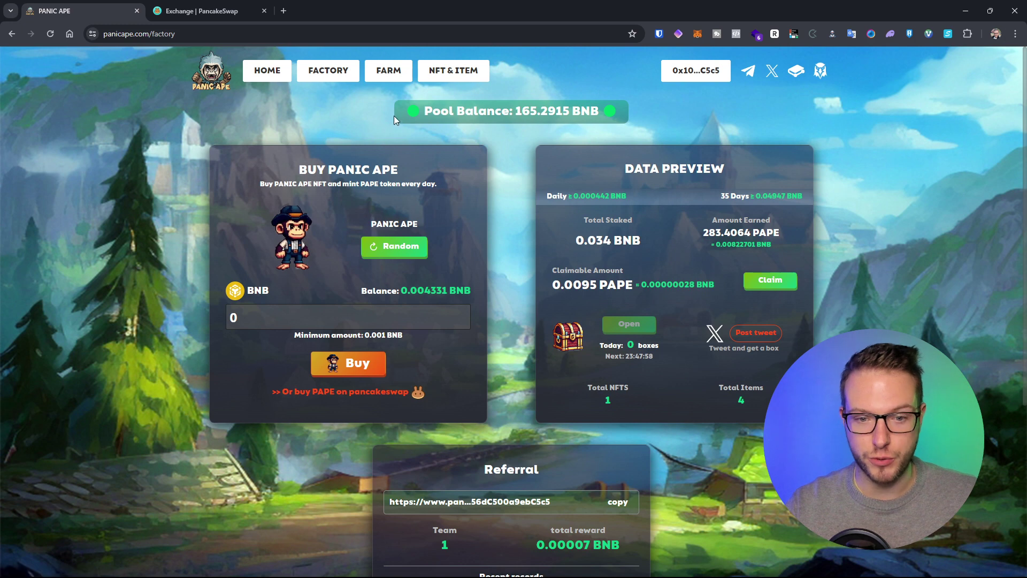
pyautogui.click(389, 72)
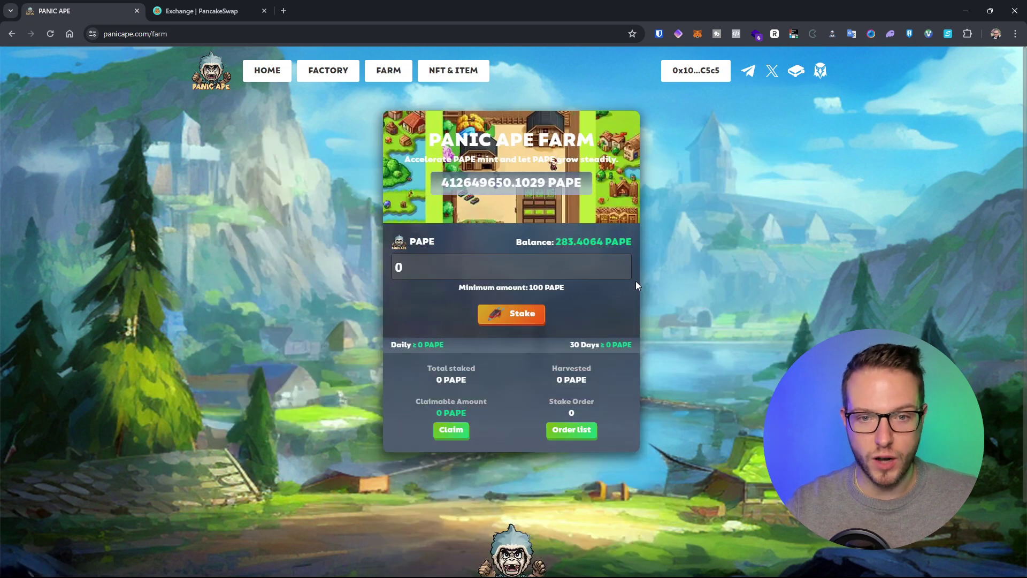
pyautogui.click(458, 75)
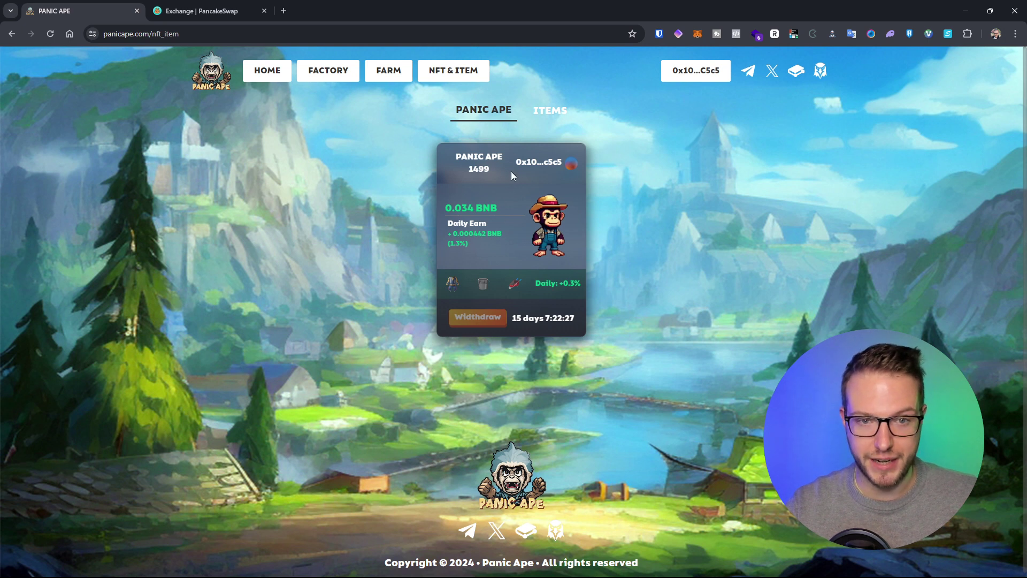
pyautogui.moveTo(495, 170); pyautogui.dragTo(470, 170)
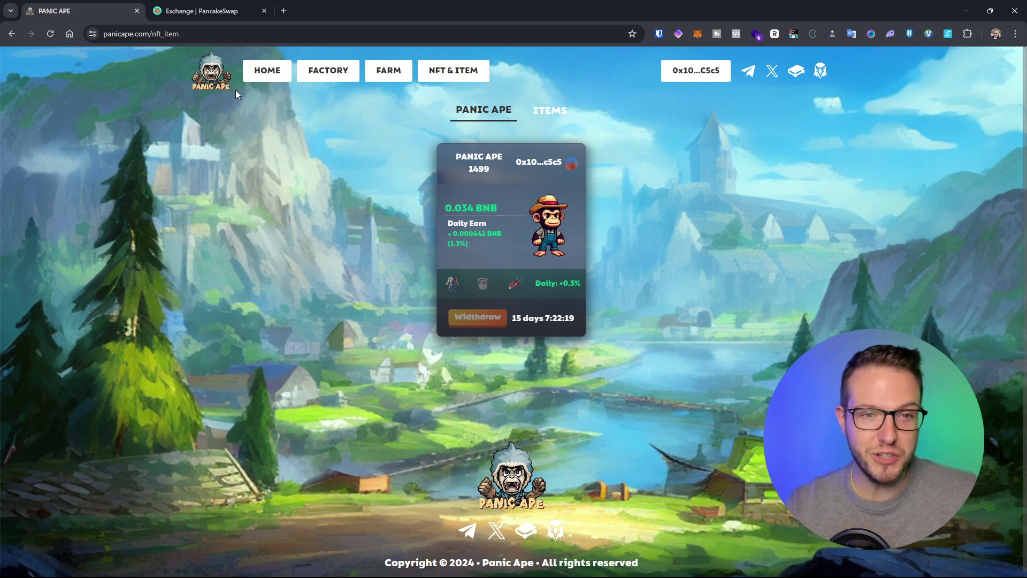
pyautogui.click(264, 76)
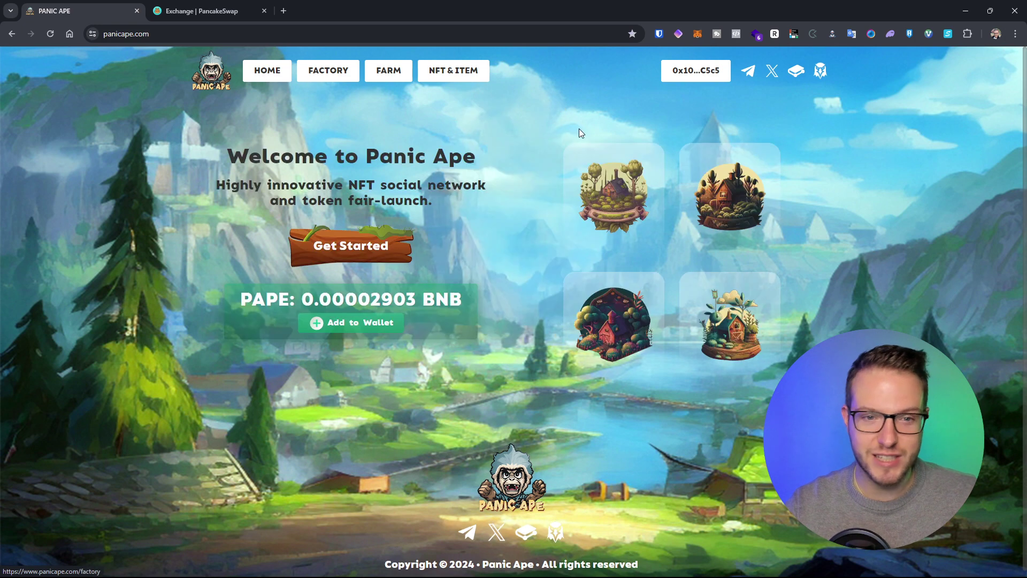
pyautogui.click(820, 73)
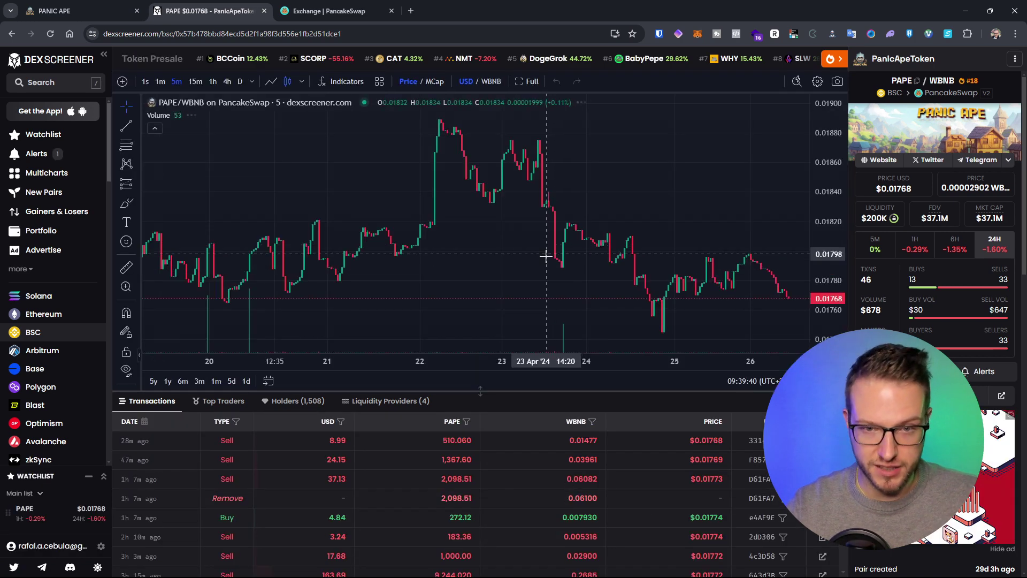
# Step: Zoom out the PAPE/WBNB 5-minute candlestick chart to reveal trading history back to the 6th
pyautogui.scroll(-5, 547, 259)
pyautogui.scroll(-2, 548, 256)
pyautogui.scroll(-4, 394, 222)
pyautogui.scroll(-3, 428, 216)
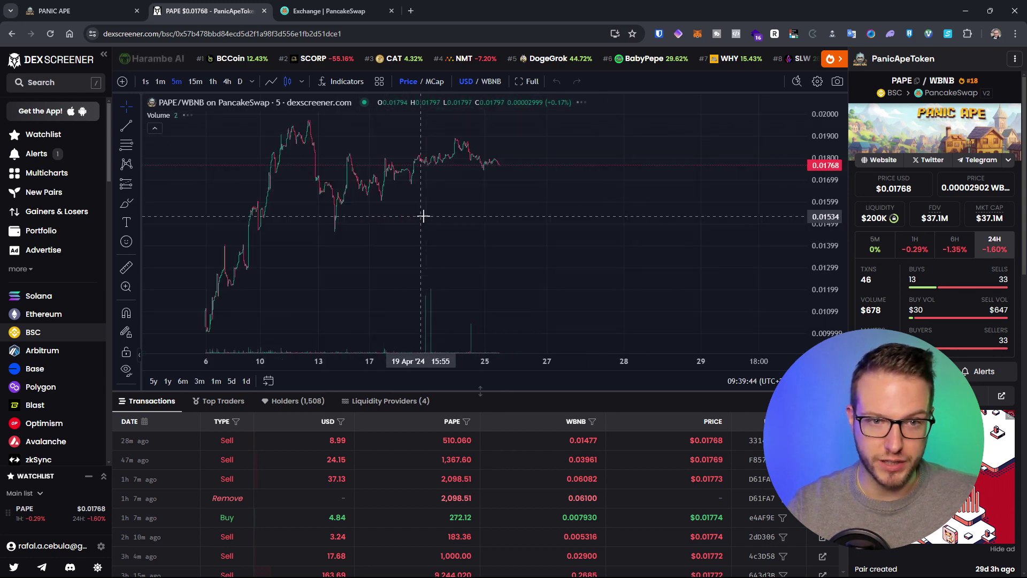
# Step: Switch back to the Panic Ape tab and open the Factory, then the Farm page showing 283.4064 PAPE
pyautogui.click(86, 5)
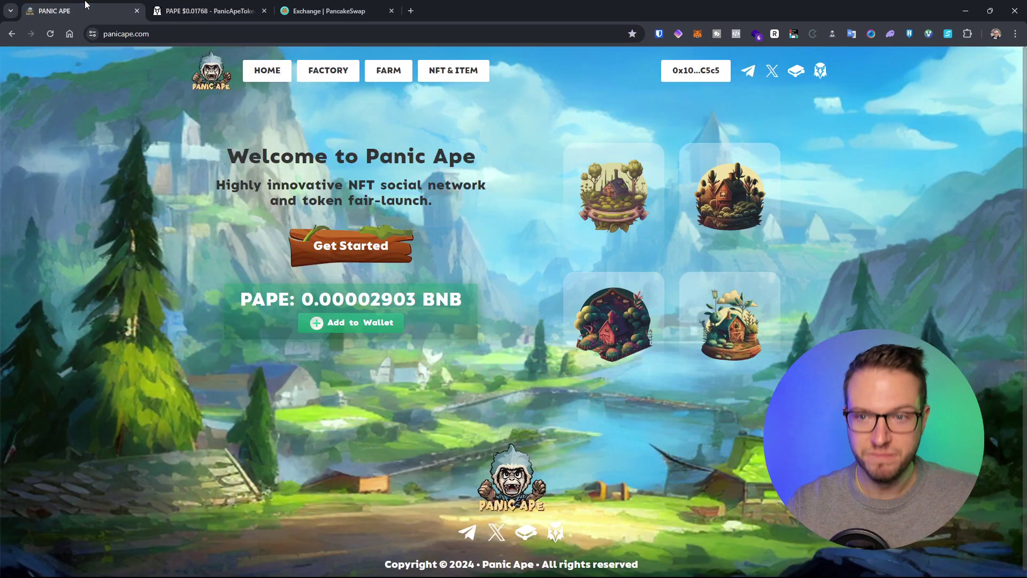
pyautogui.click(315, 72)
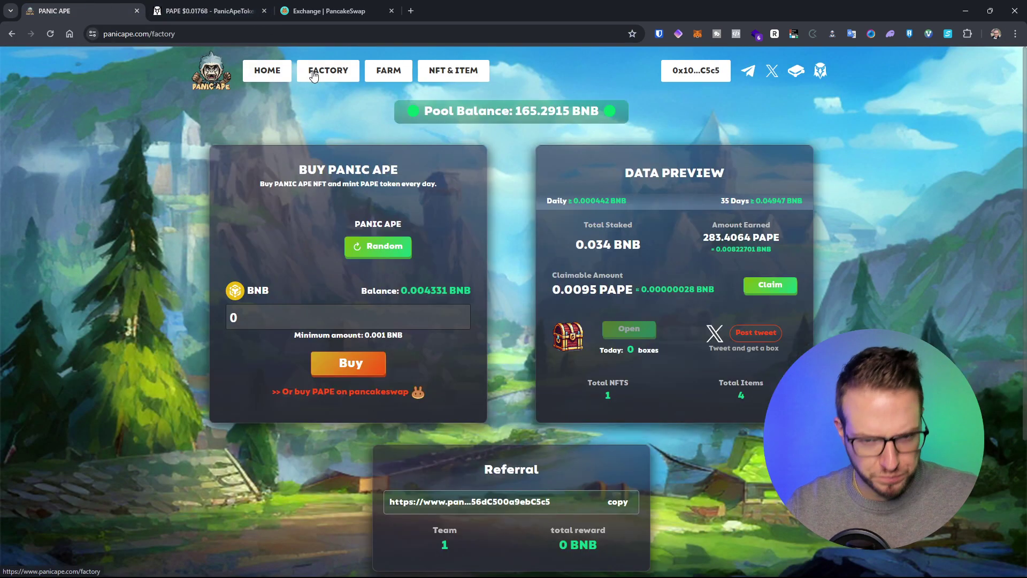
pyautogui.click(398, 77)
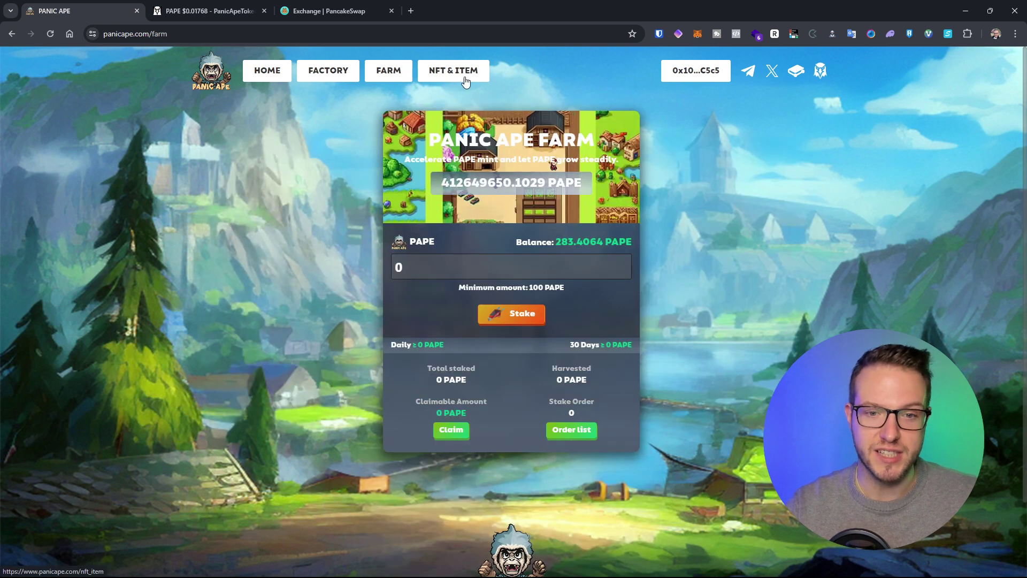